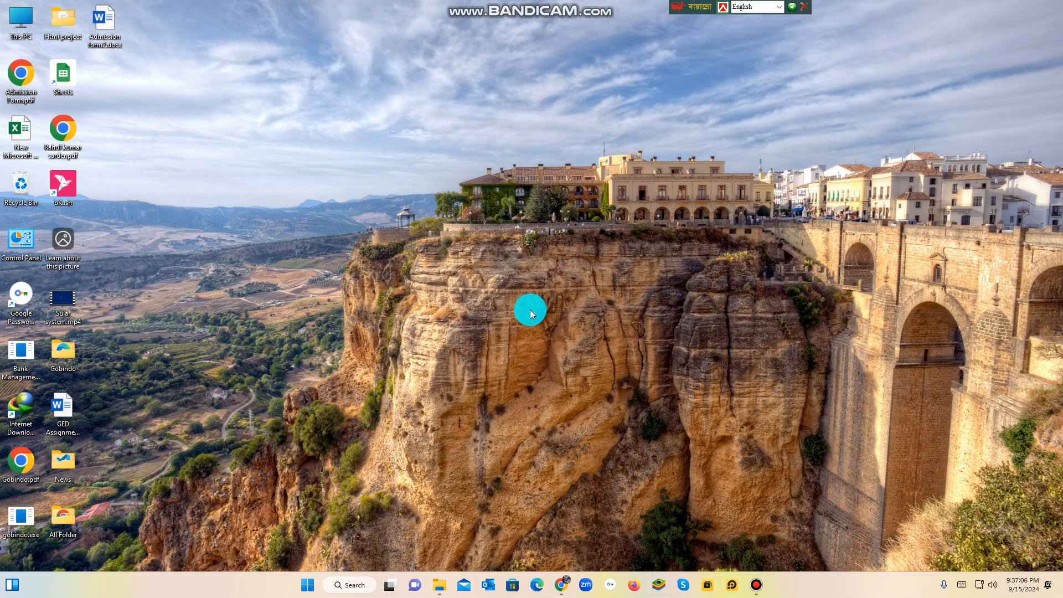
- Create a new Word document named practice on the desktop and open it
right_click(274, 186)
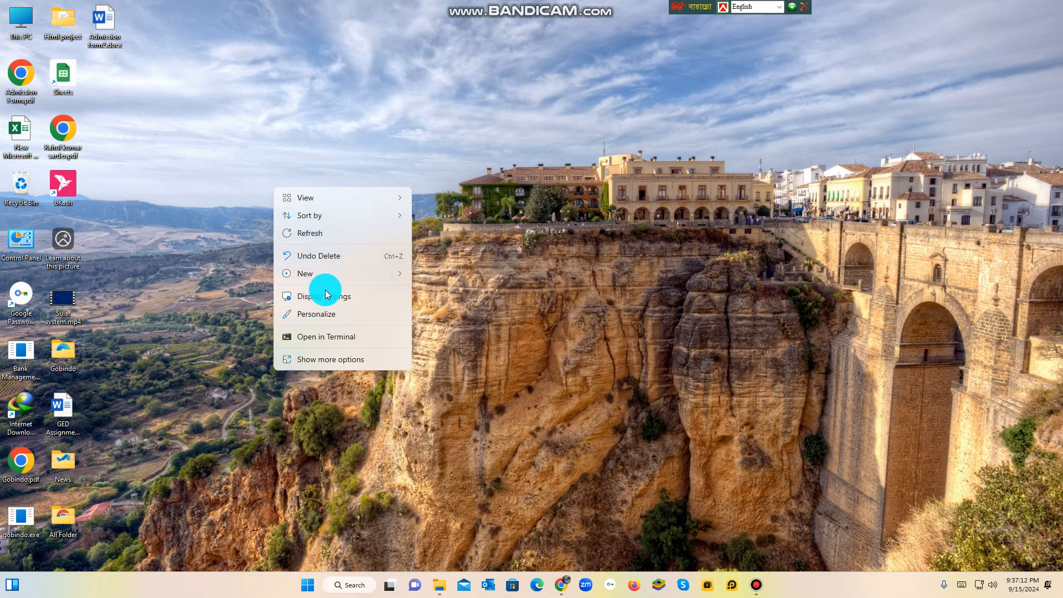
mouse_move(313, 281)
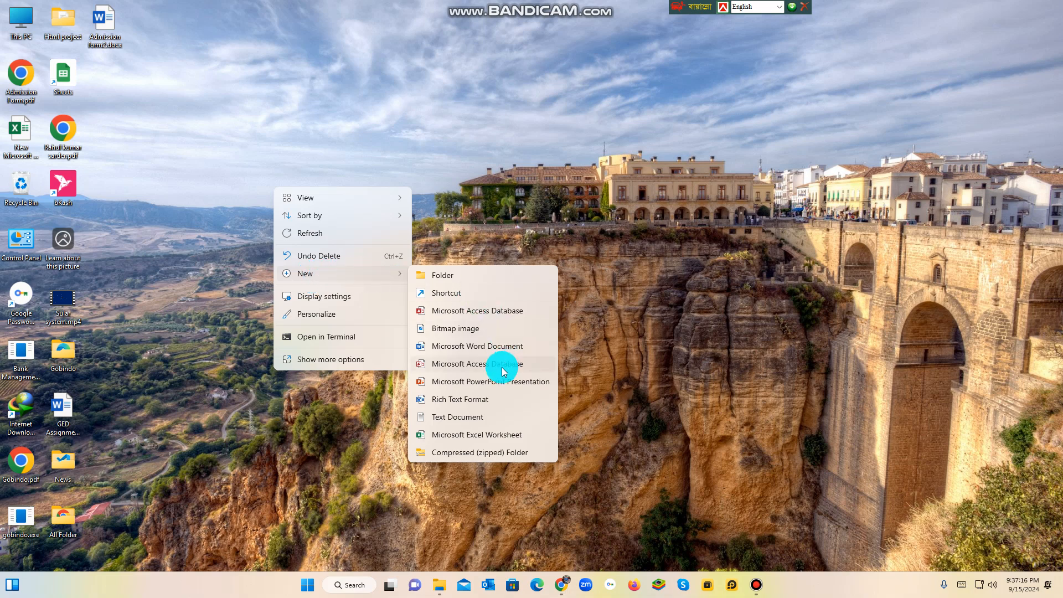
click(475, 349)
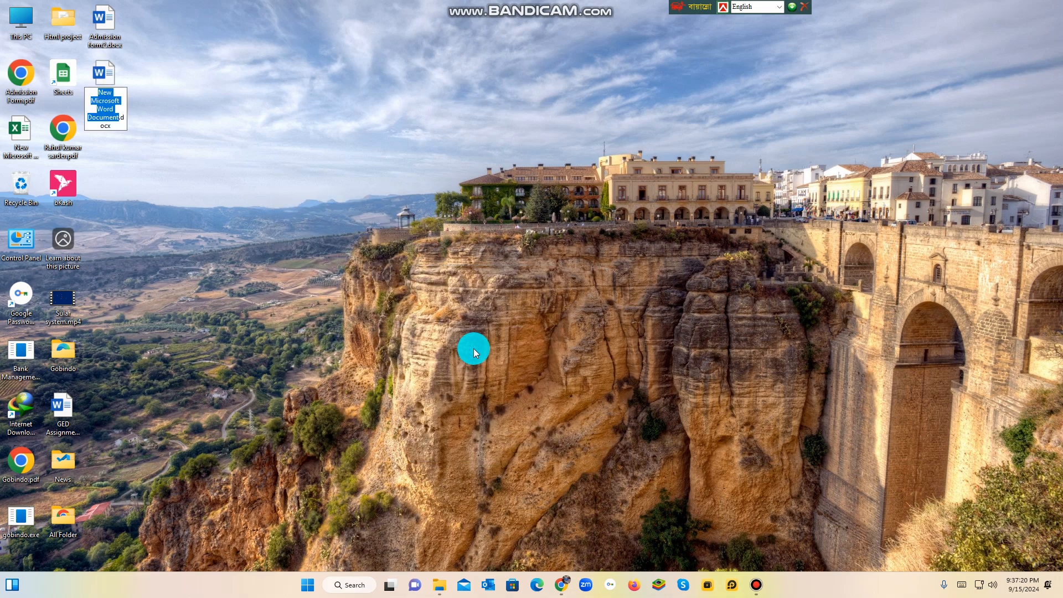
key(BackSpace)
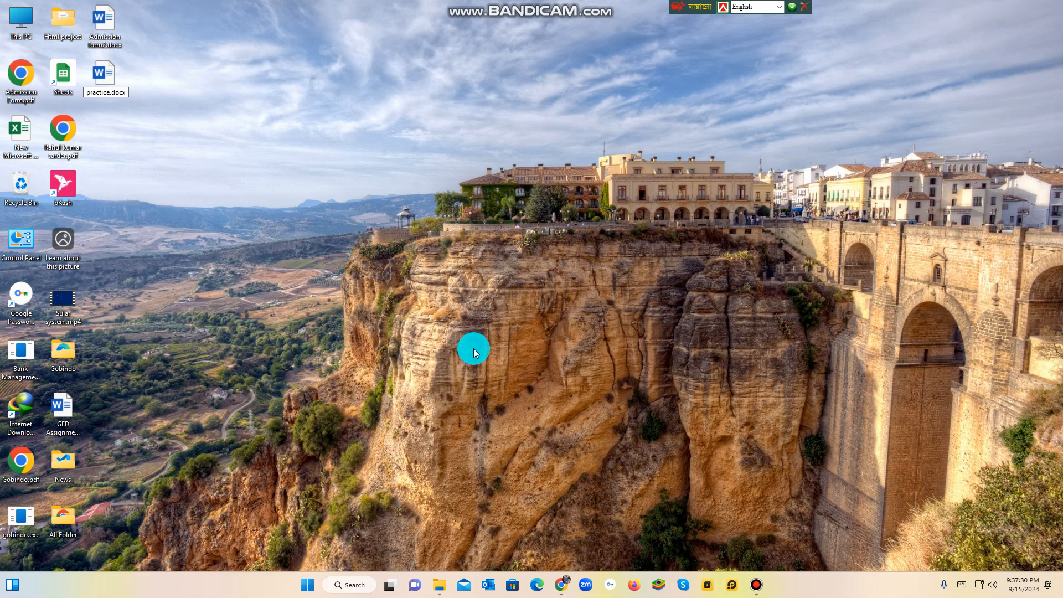
key(Return)
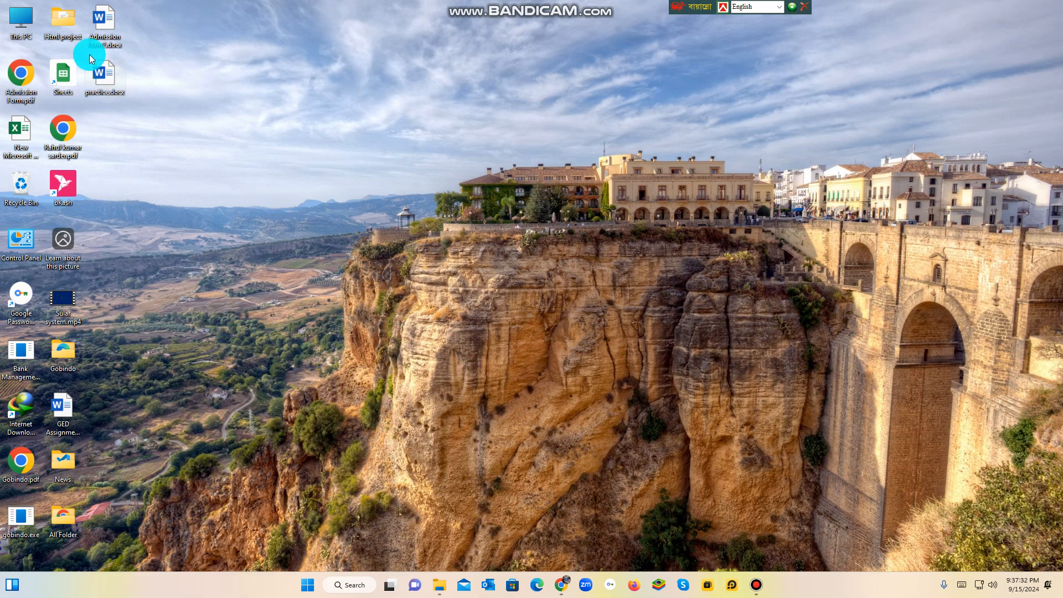
double_click(108, 92)
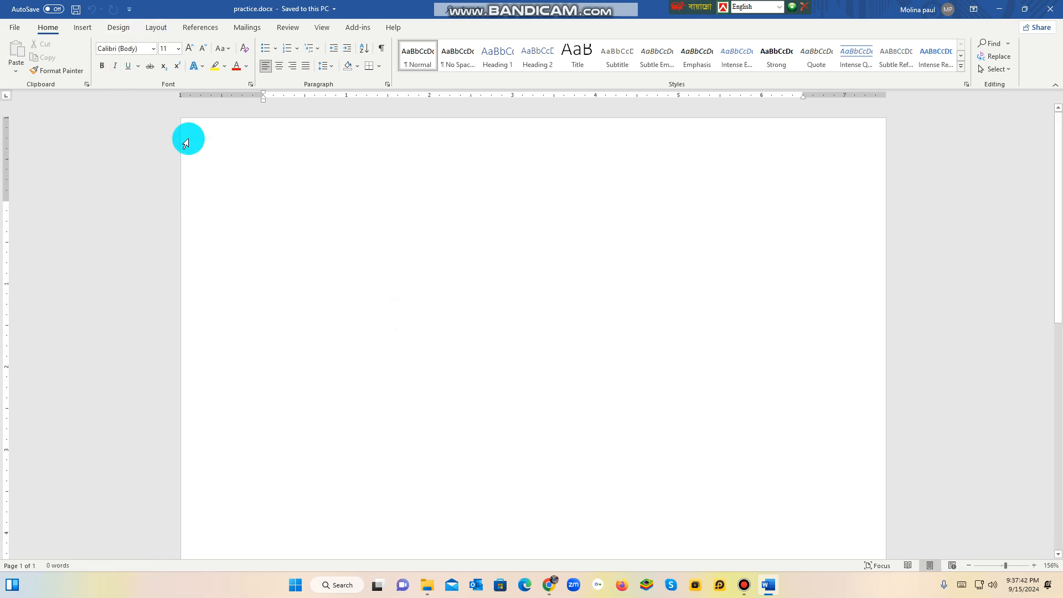
- Set the document's paper size to A4 and its margins to Narrow
click(155, 28)
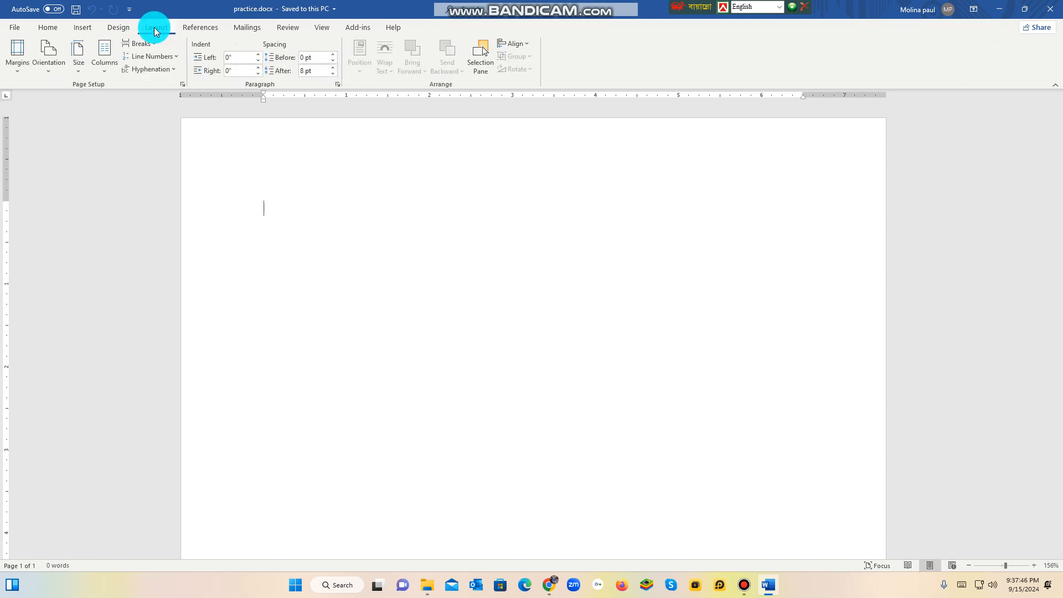
click(80, 75)
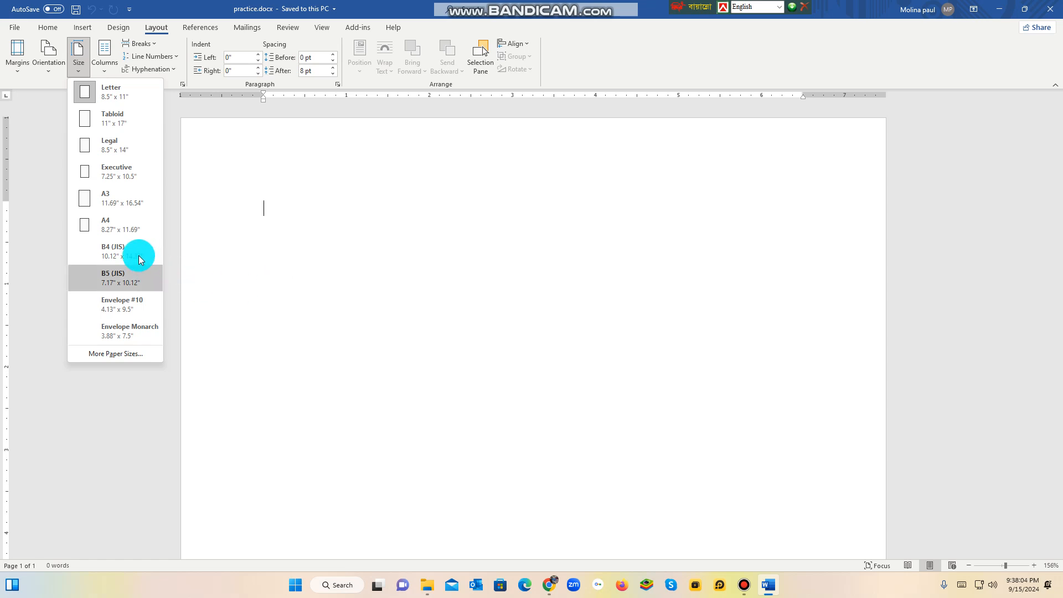
click(120, 227)
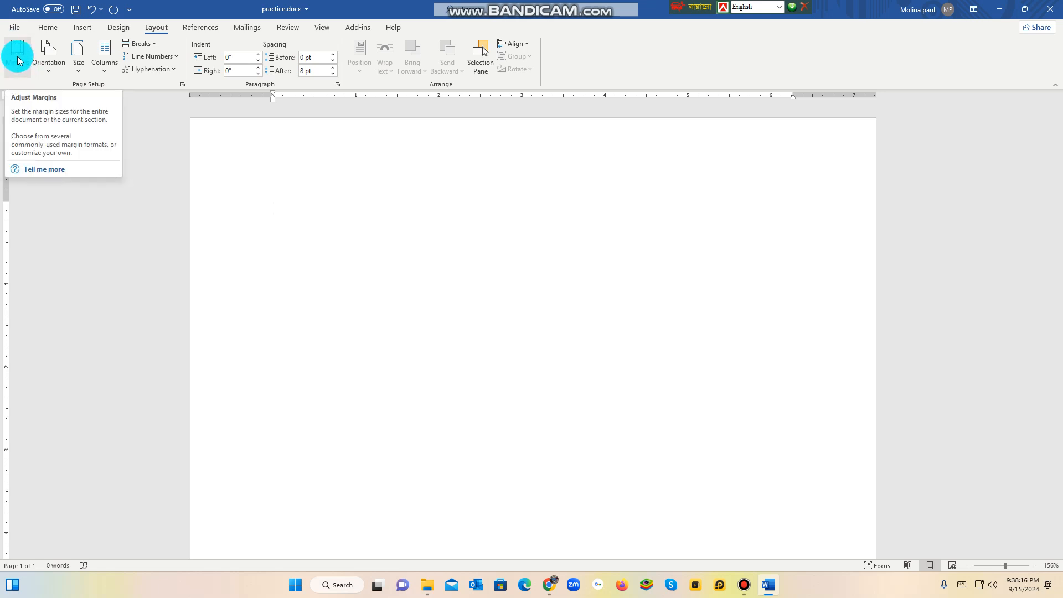
click(19, 75)
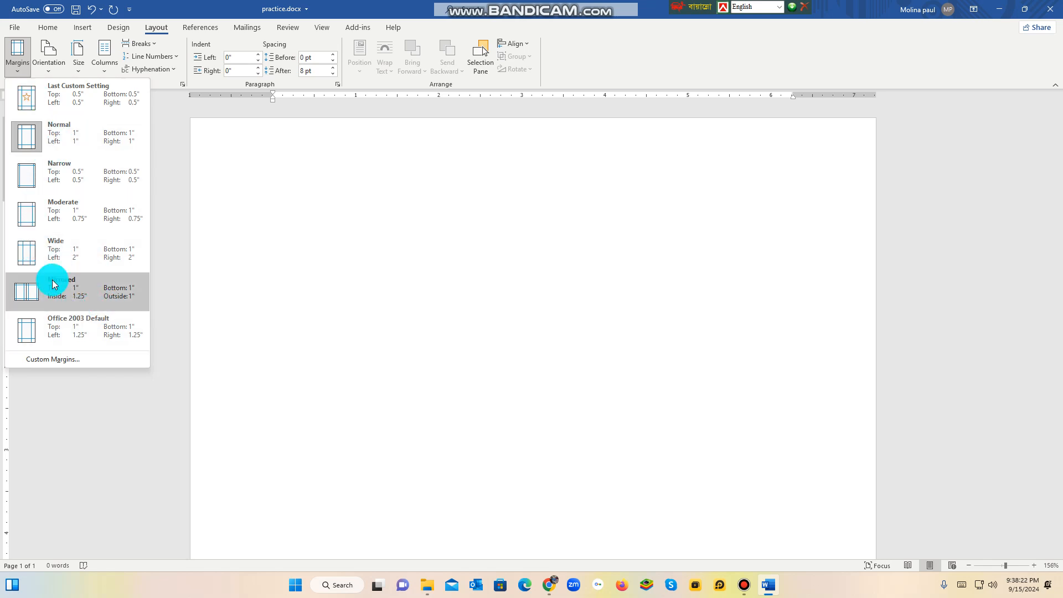
click(76, 178)
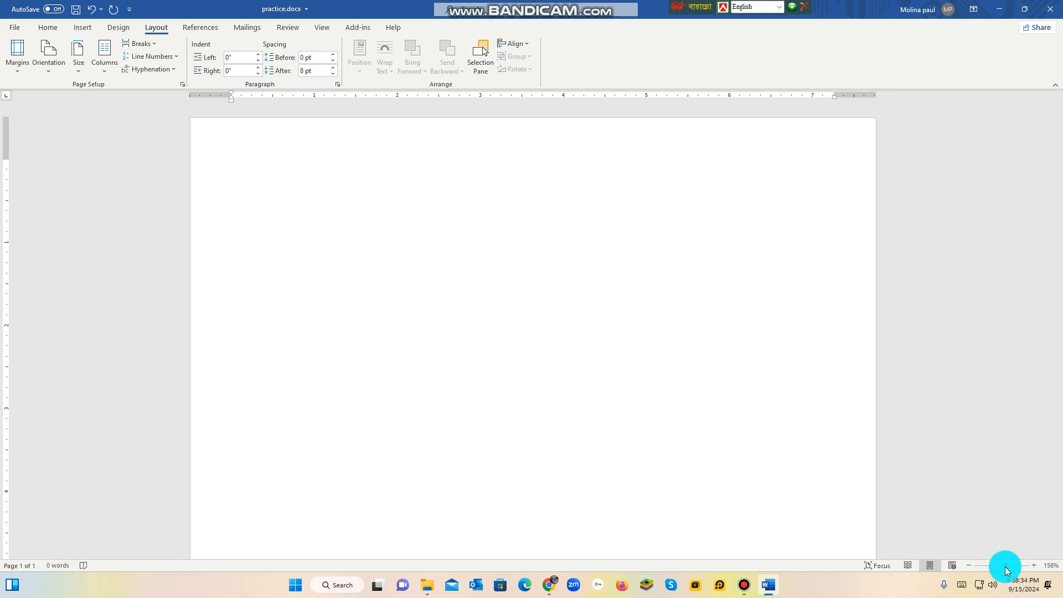
drag(1006, 570, 992, 570)
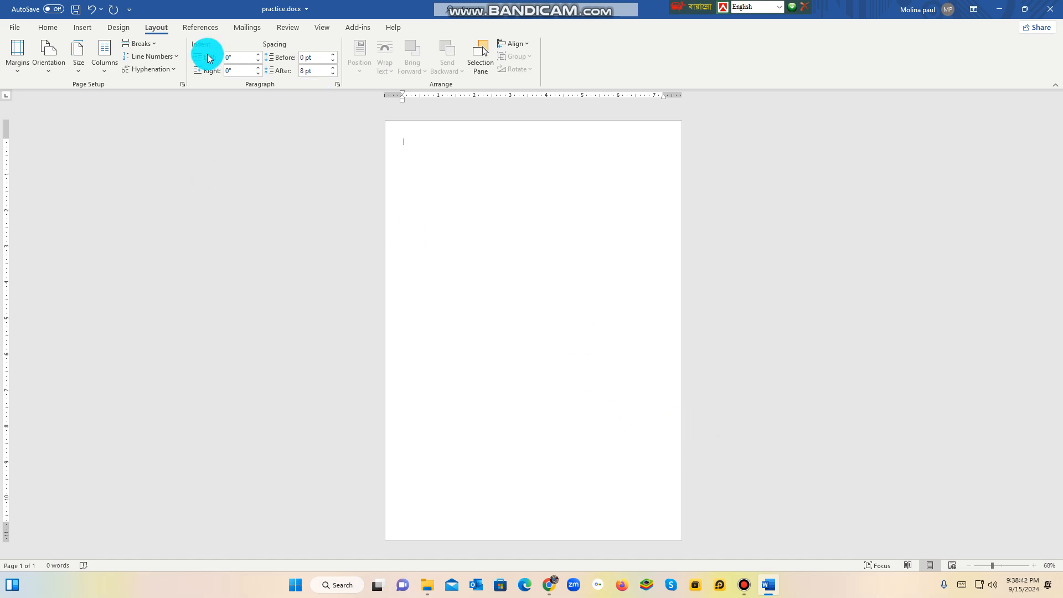
- Switch the page orientation to Landscape and return it to Portrait
click(50, 77)
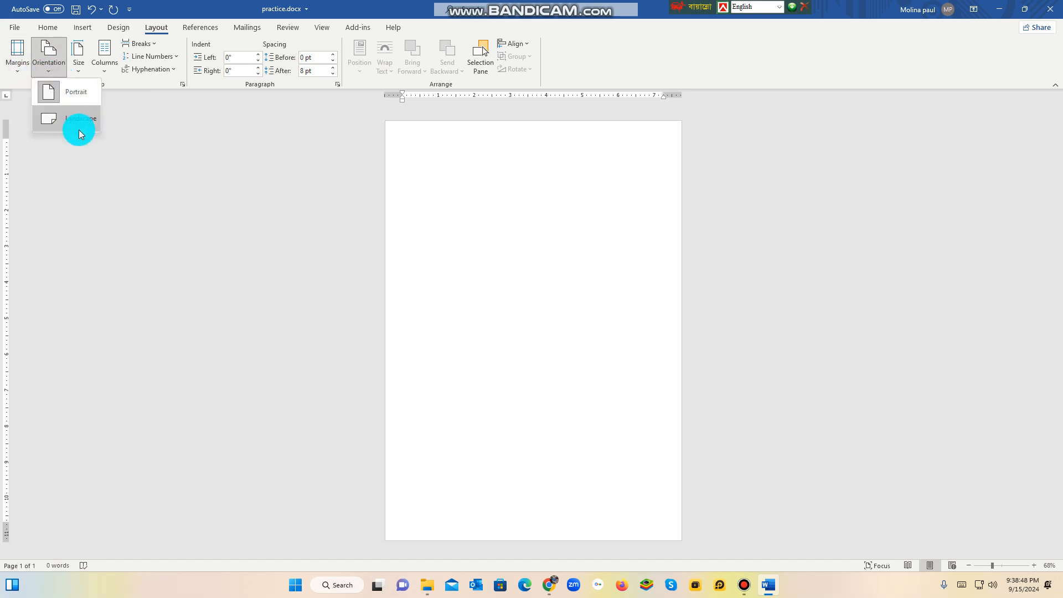
click(81, 125)
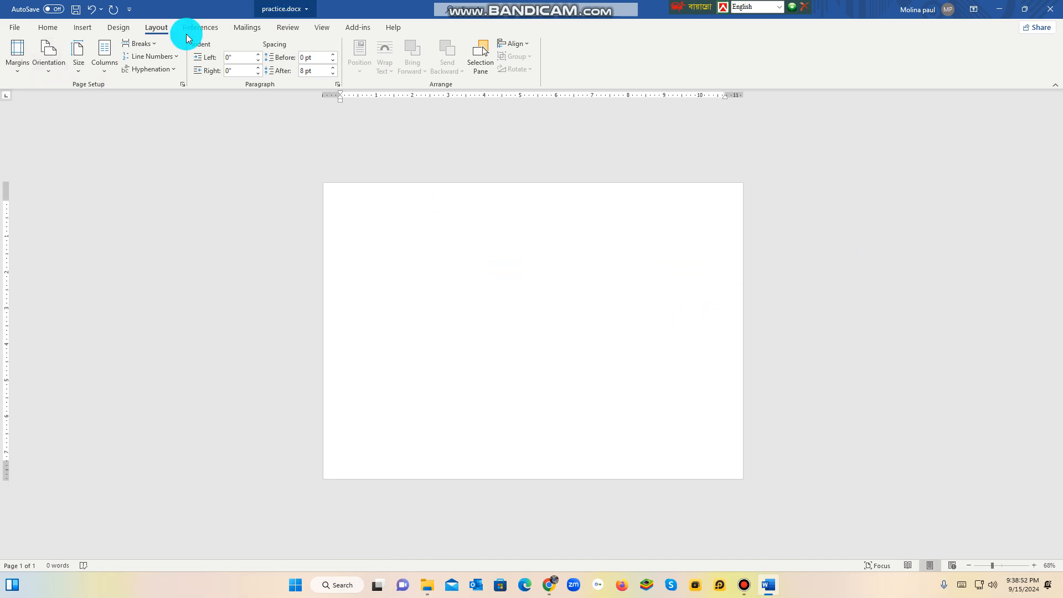
click(61, 74)
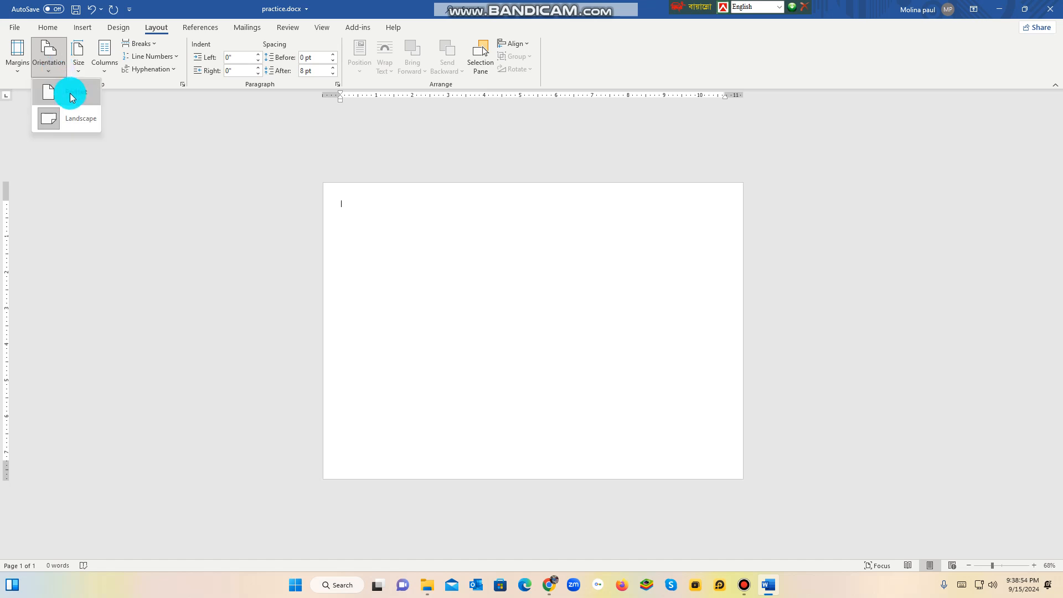
click(72, 97)
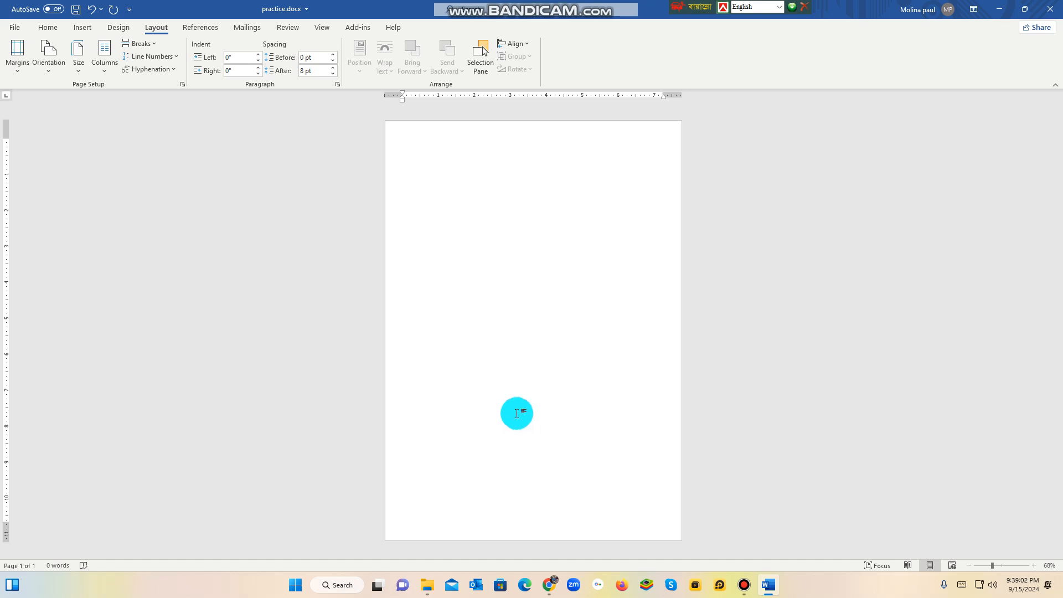
- Set up a Box page border with the triple-line style for the whole document
click(123, 33)
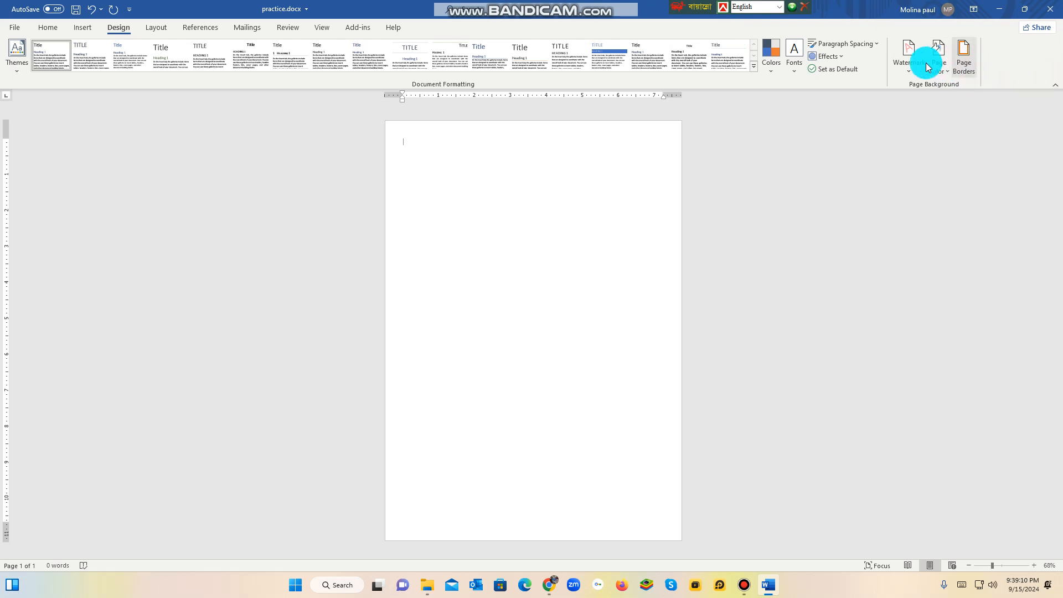
click(966, 68)
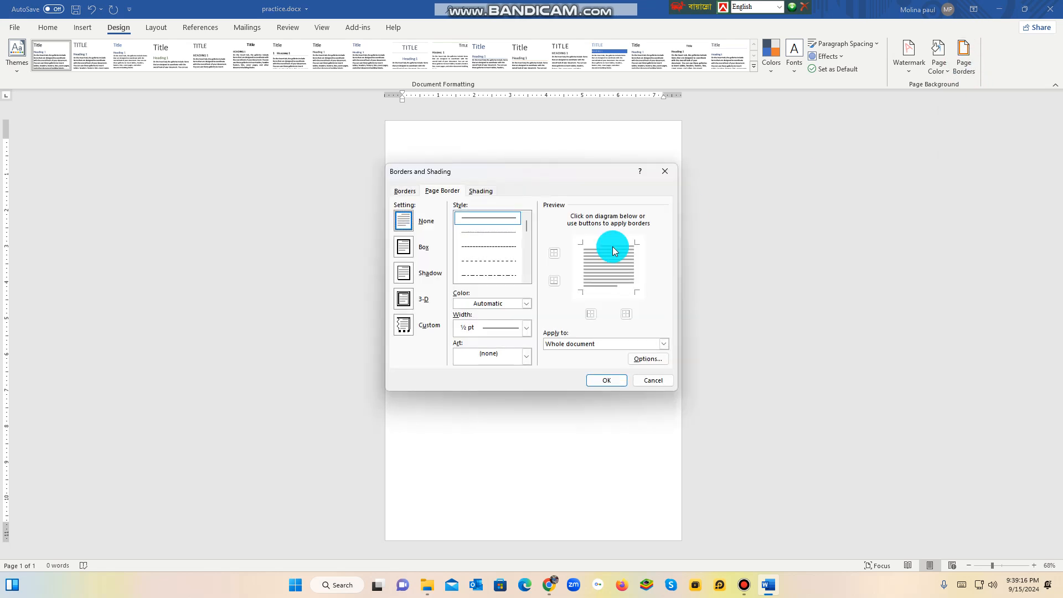
scroll(490, 238, down, 4)
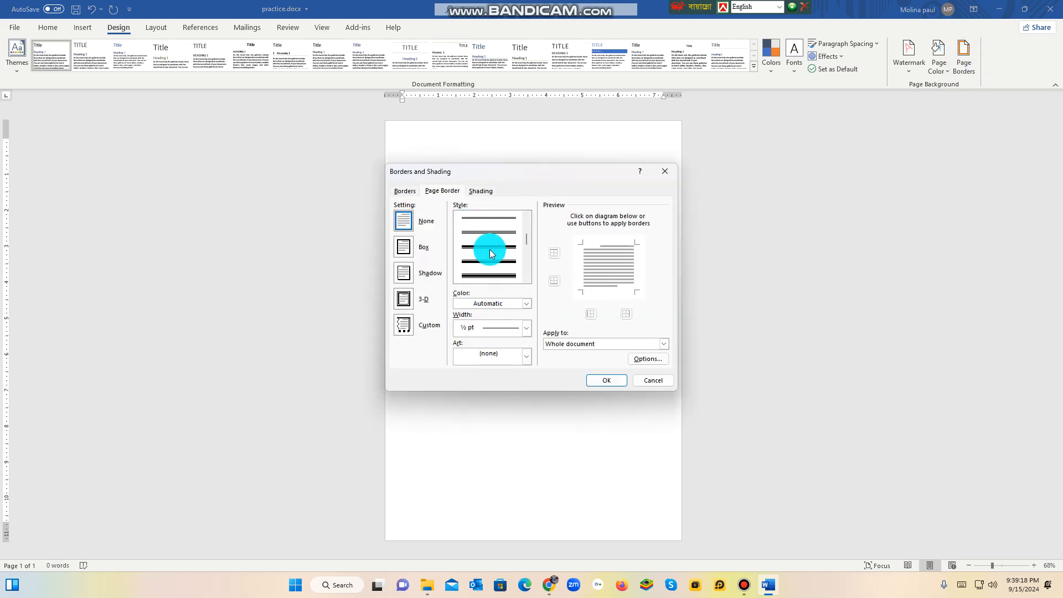
scroll(500, 265, down, 4)
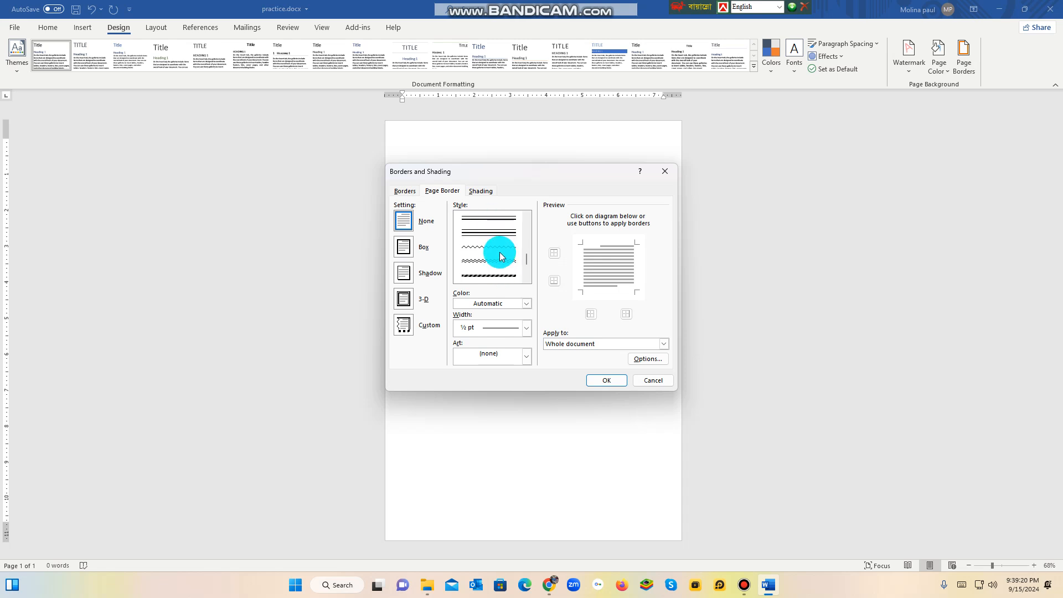
scroll(507, 265, up, 5)
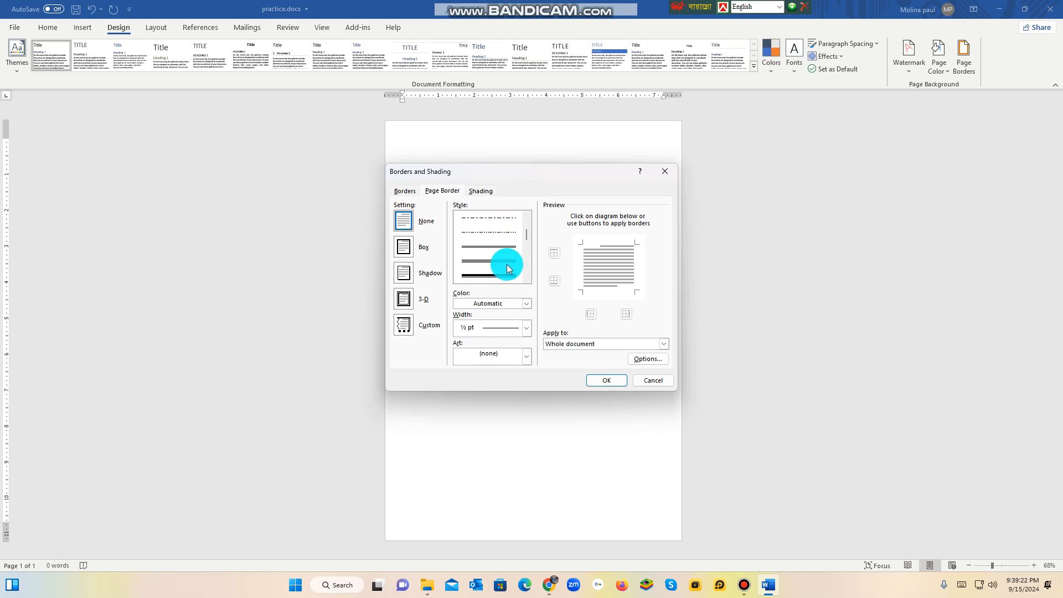
click(497, 261)
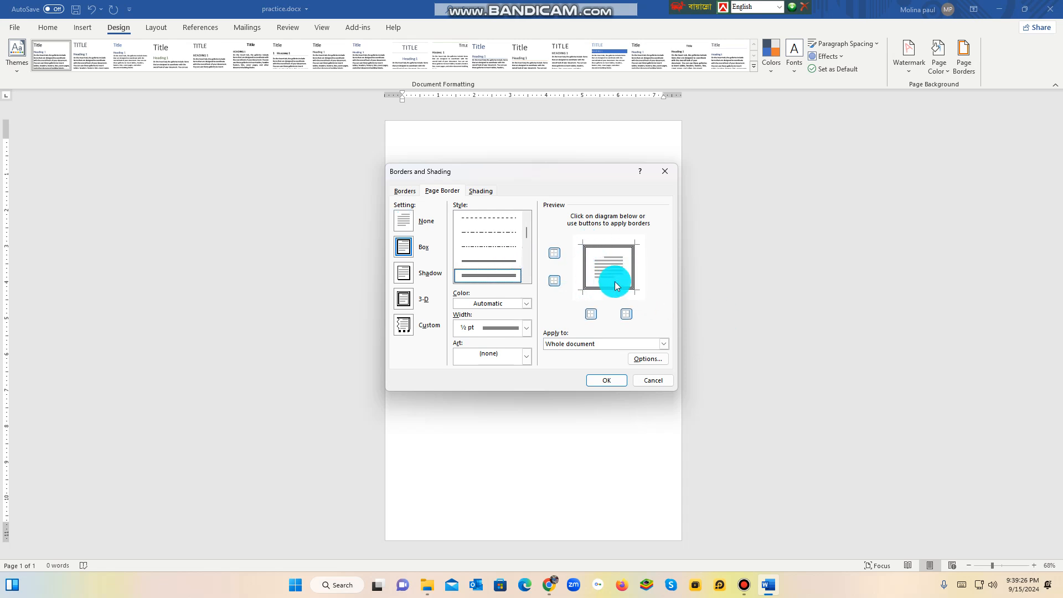
- Set the page border's line width to ¼ pt
click(528, 329)
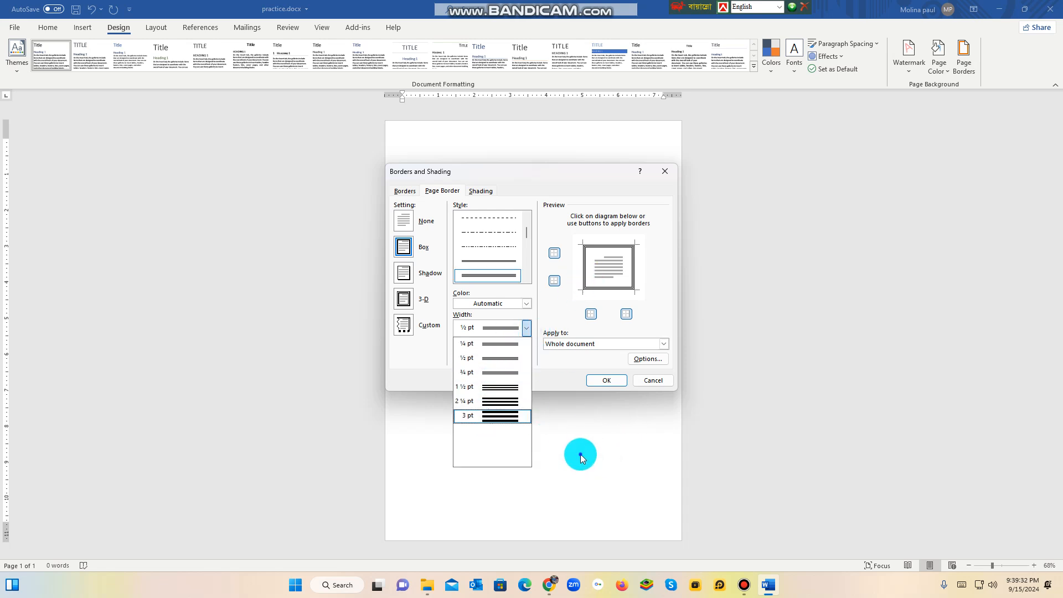
click(512, 343)
click(522, 334)
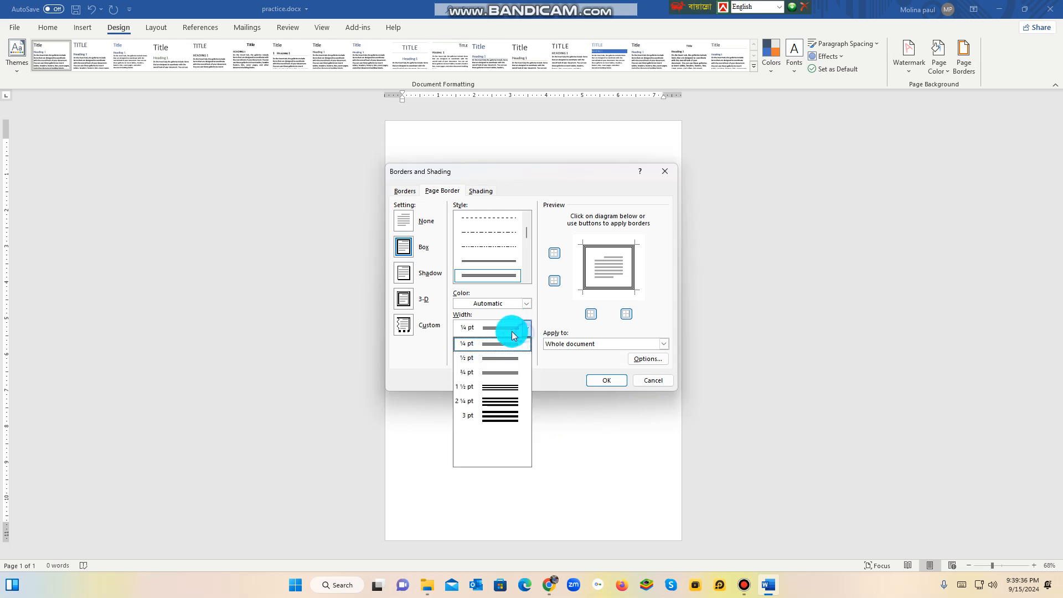
click(591, 381)
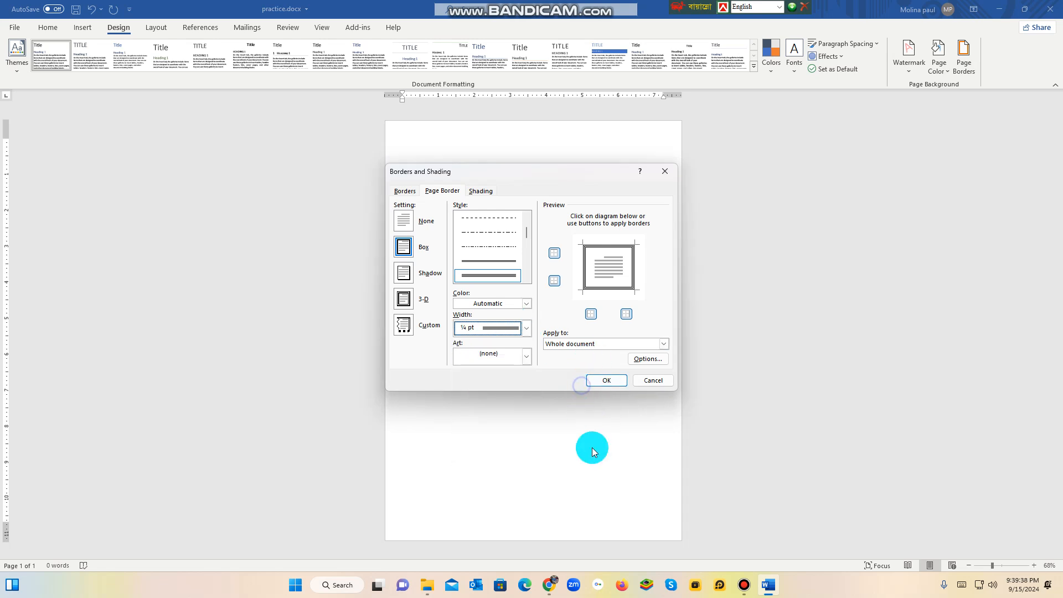
- Browse the border art designs, keep the art at none, and apply the page border to the whole document
click(526, 361)
scroll(505, 401, down, 3)
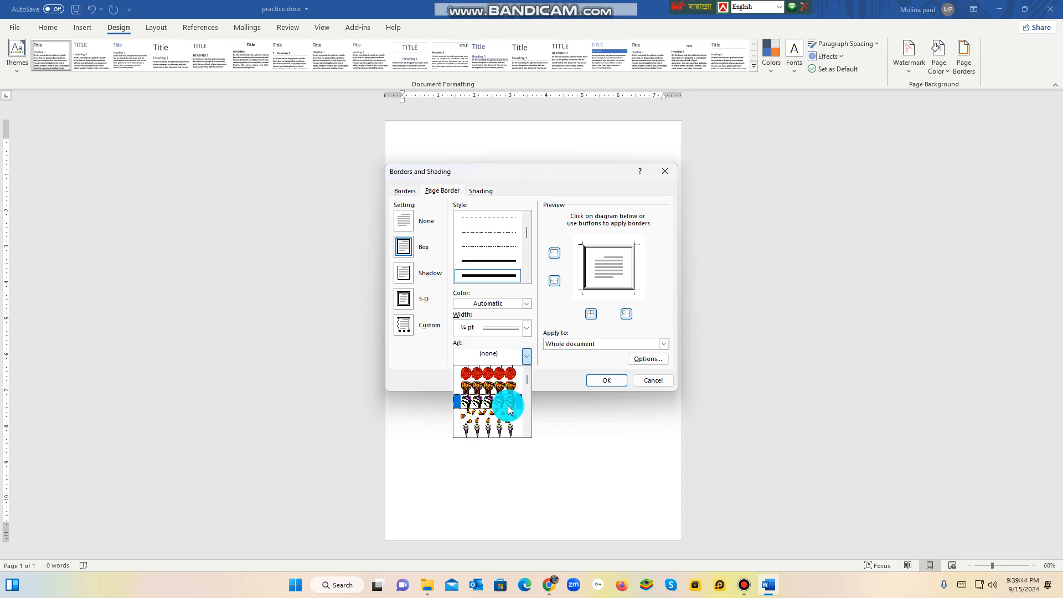
scroll(507, 406, down, 2)
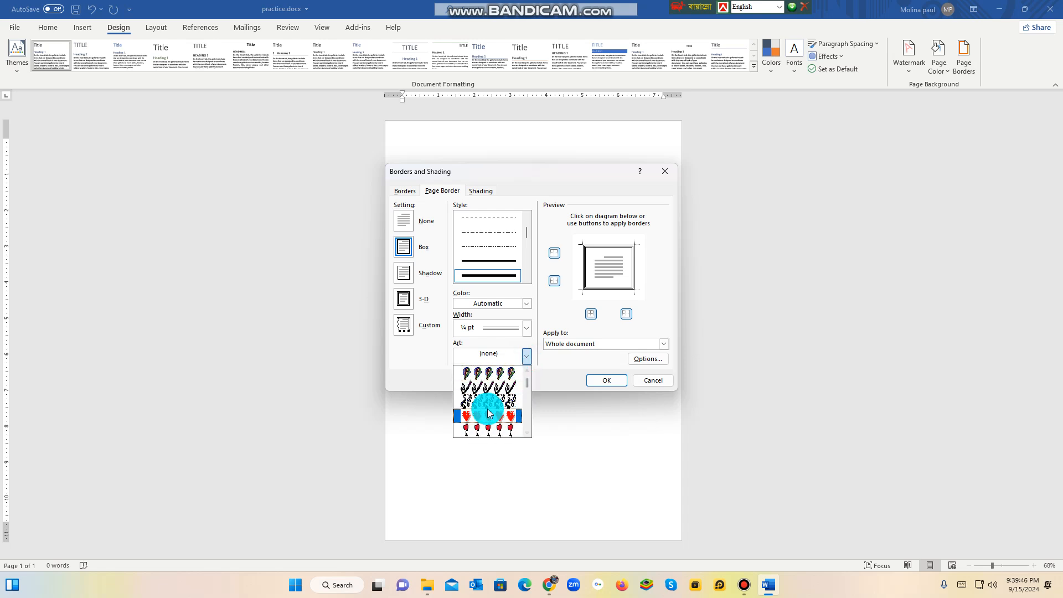
click(526, 356)
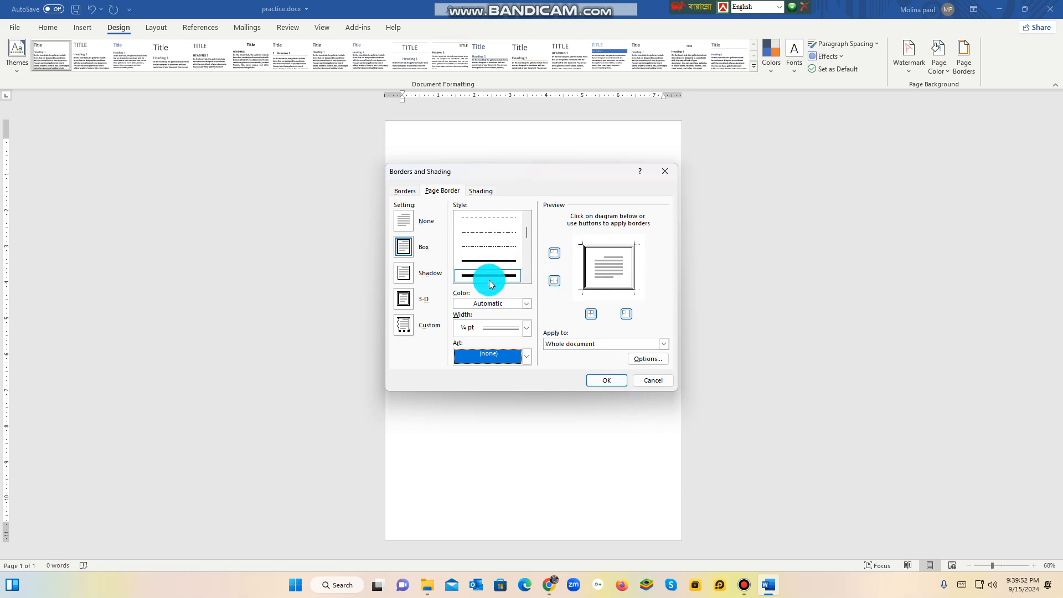
click(602, 381)
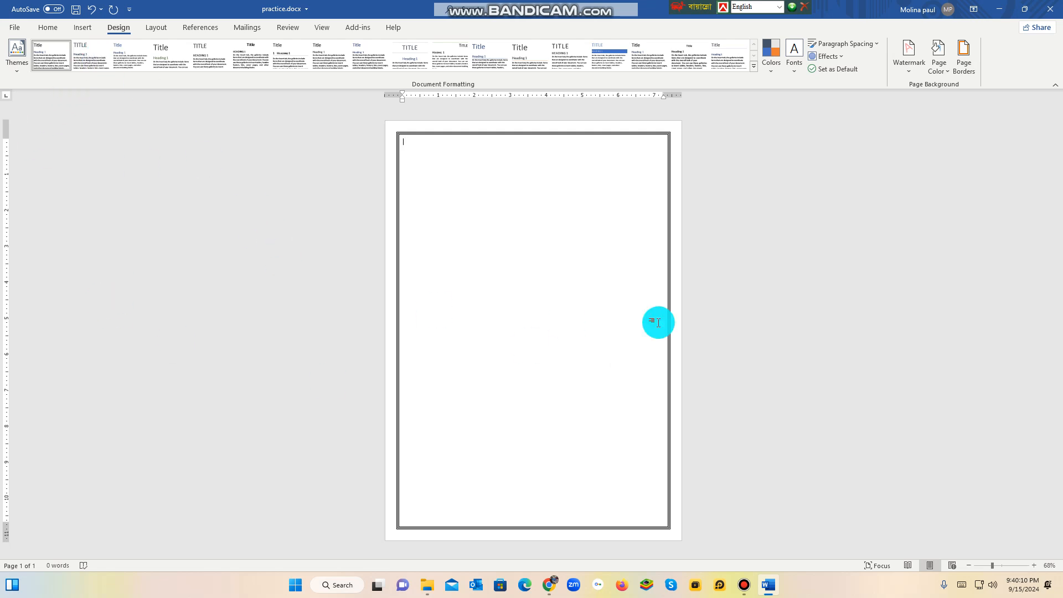
click(940, 72)
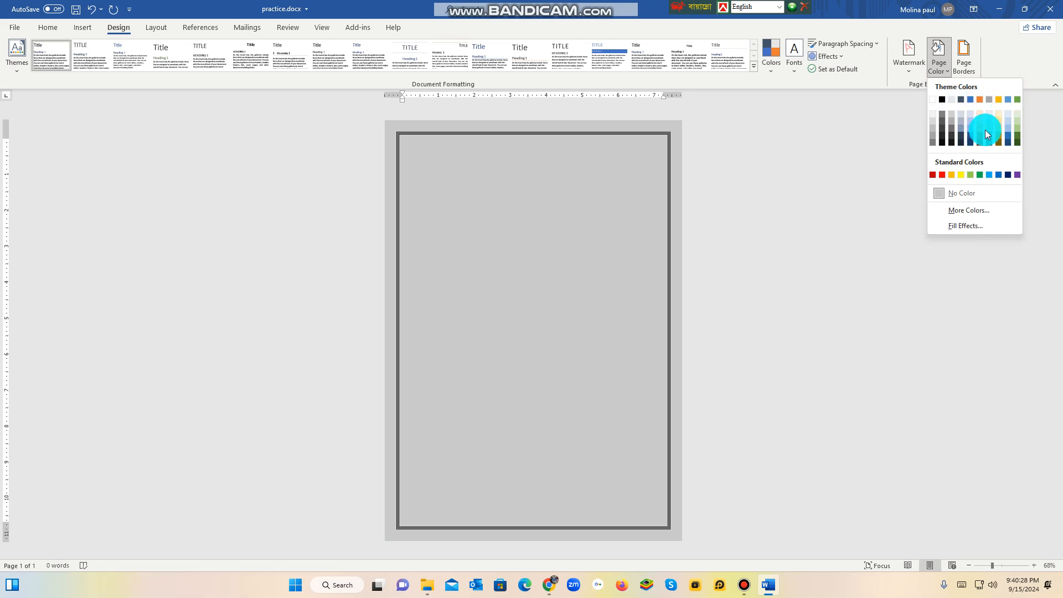
click(975, 208)
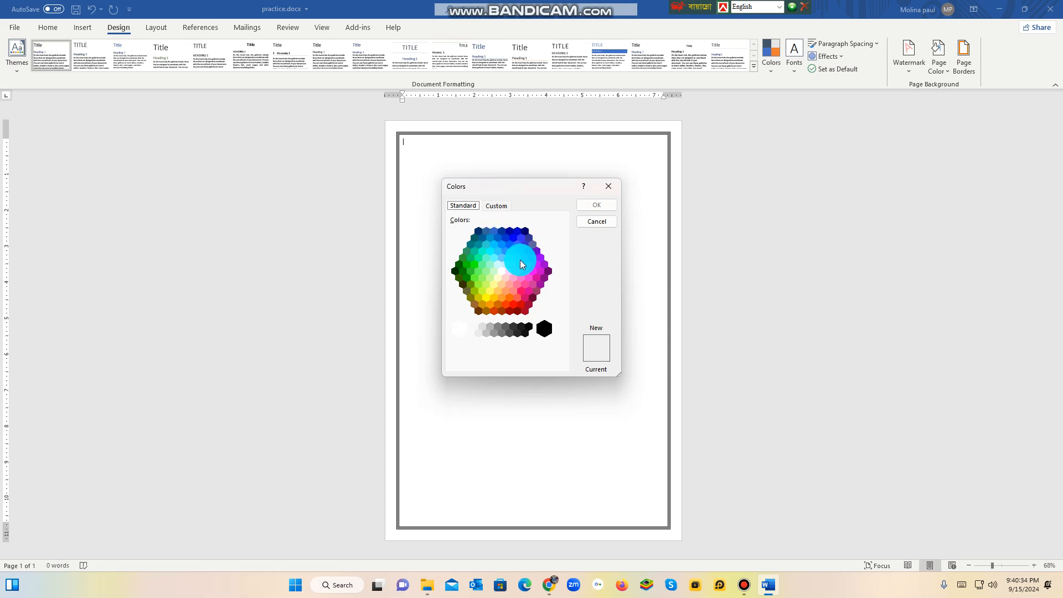
click(505, 259)
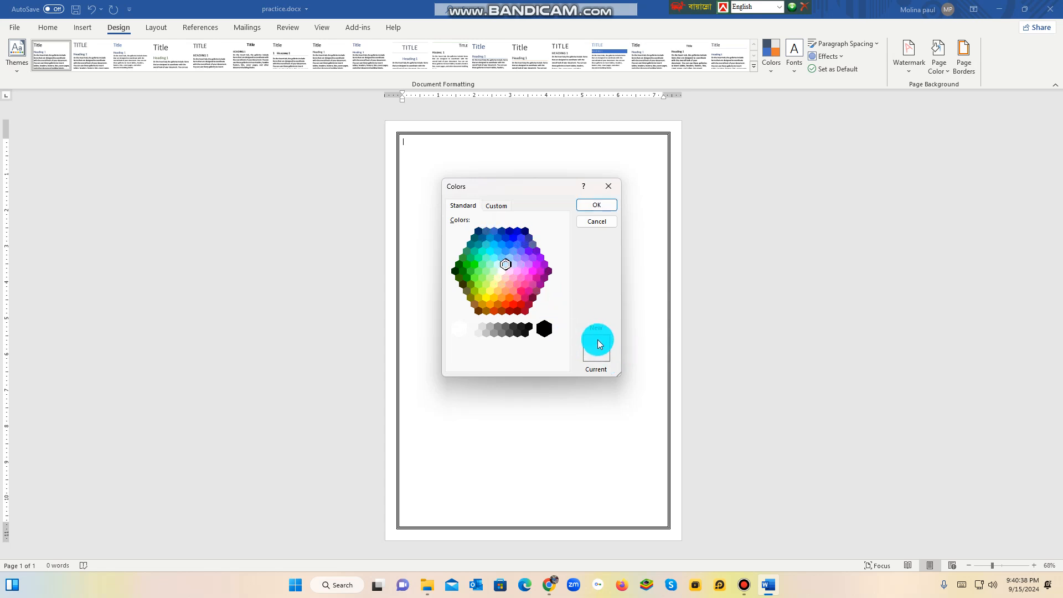
click(507, 241)
click(496, 206)
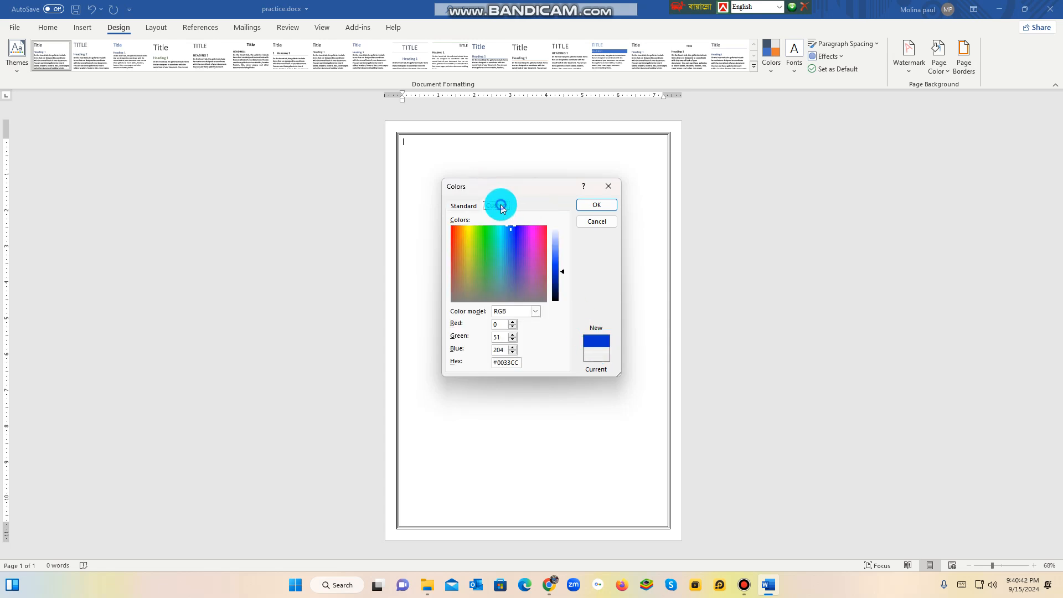
drag(509, 232, 467, 246)
click(498, 351)
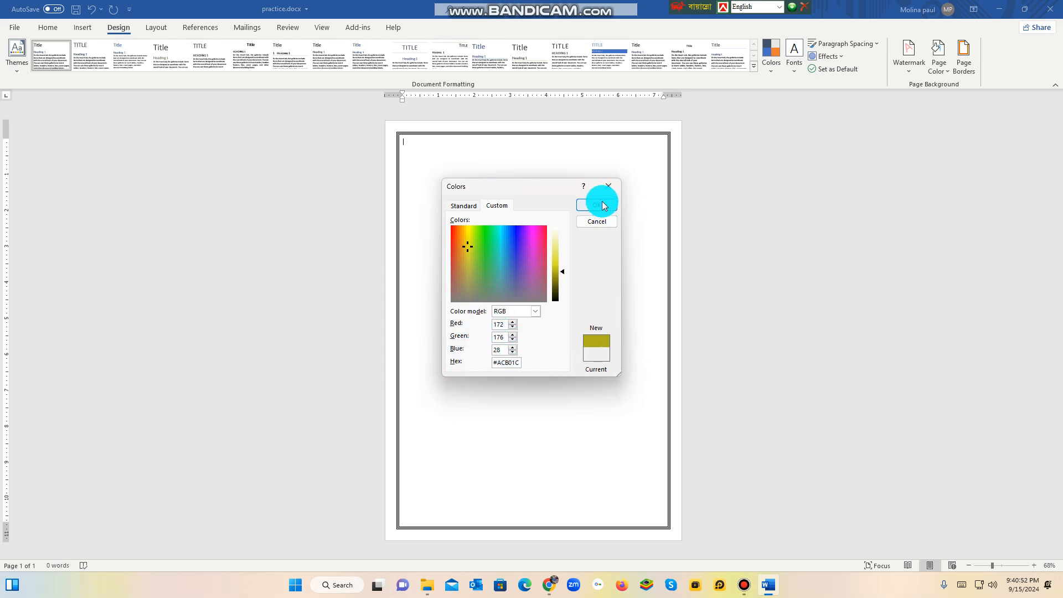
click(453, 205)
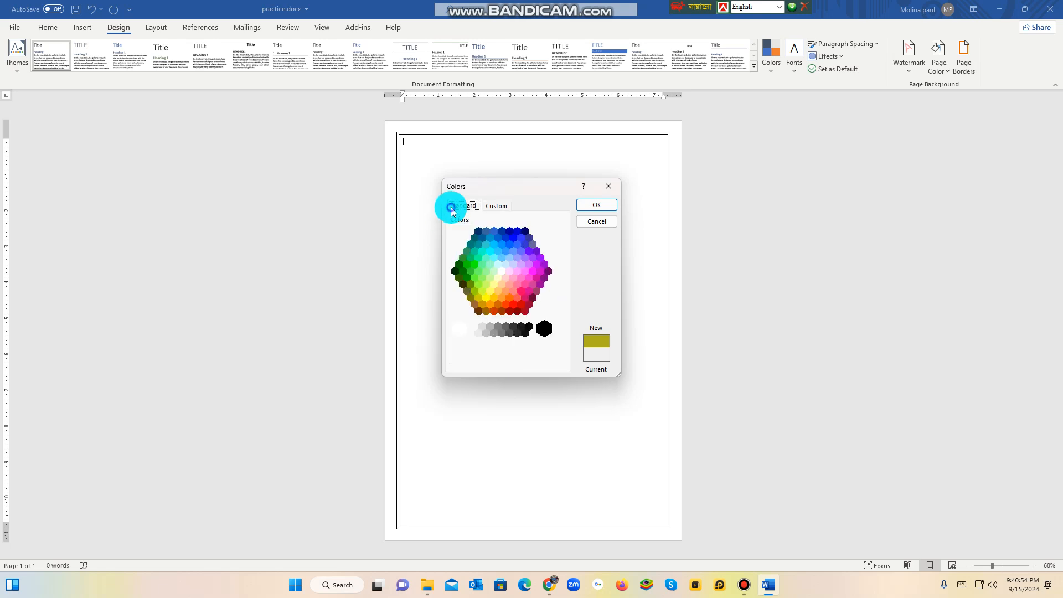
click(603, 188)
- Set the page color to a light gold shade from the theme colors
click(940, 58)
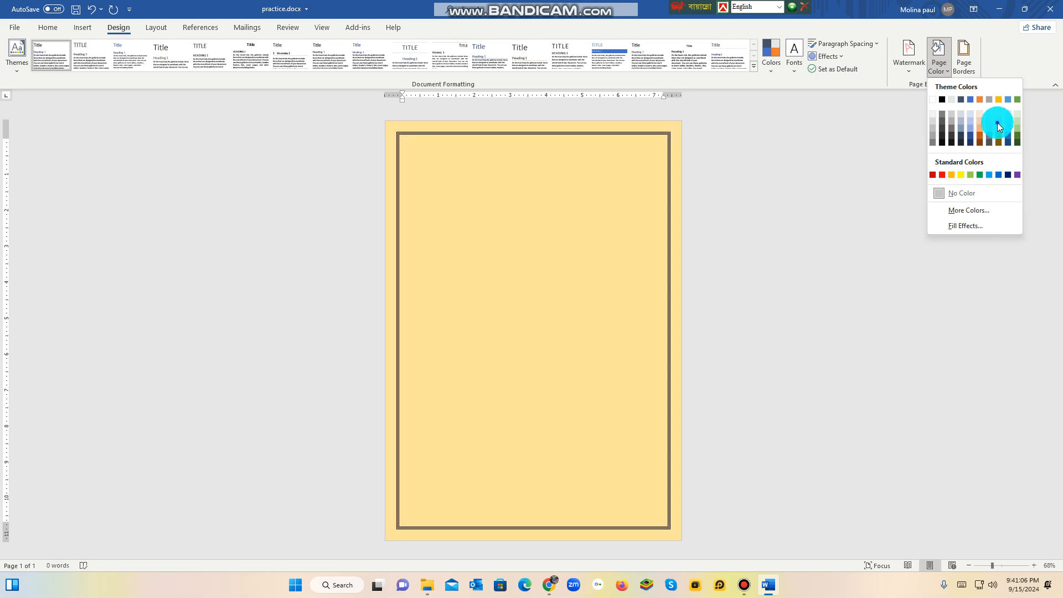
click(998, 123)
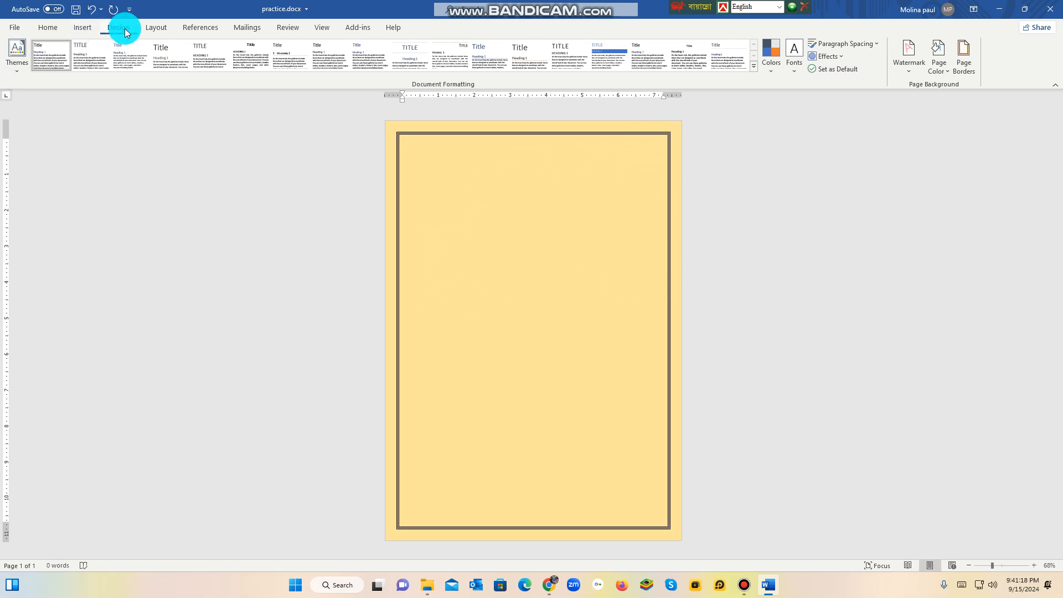
- Lay out the document in three columns and enter two short paragraphs of placeholder text in the first column
click(151, 28)
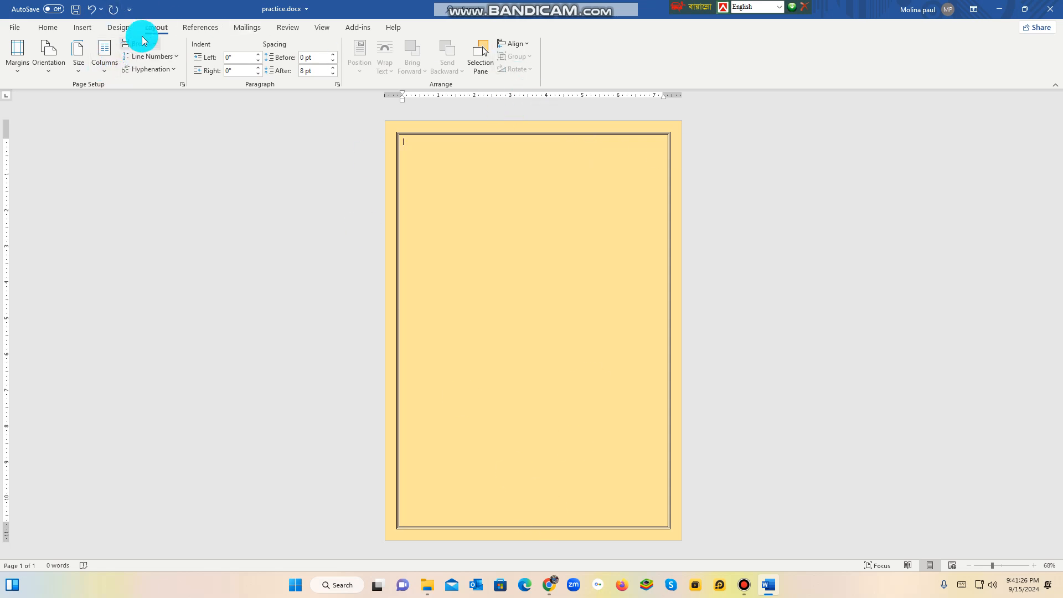
click(105, 75)
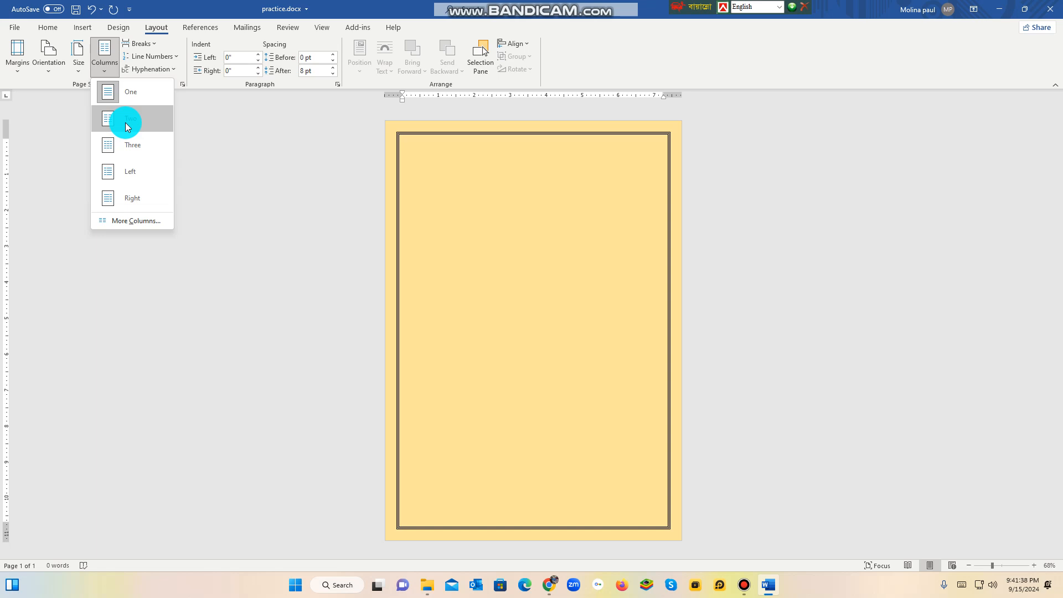
click(138, 153)
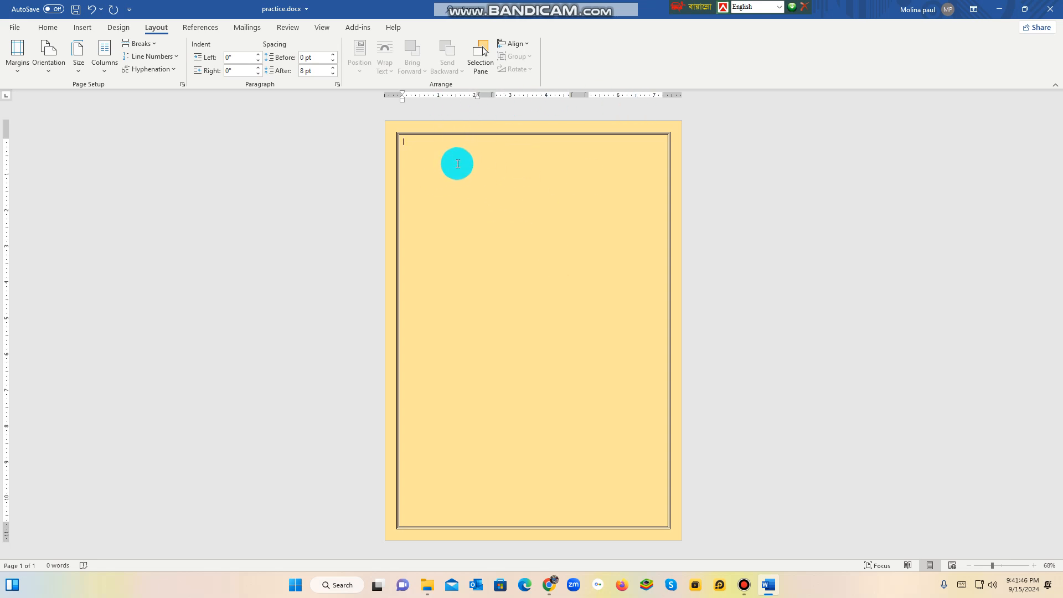
text(jkslkfj)
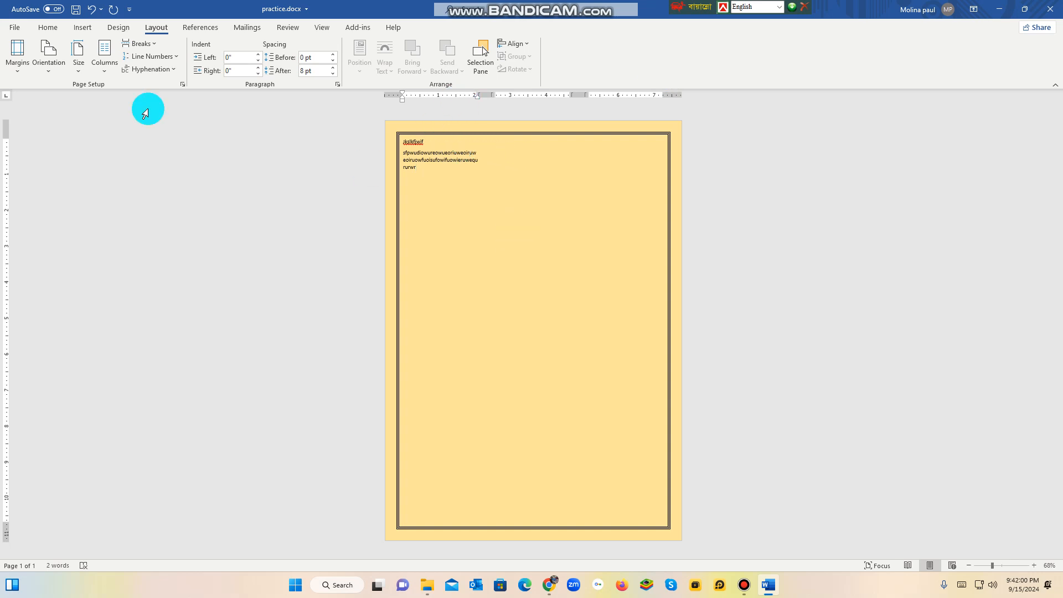
- Turn on the line between columns for the whole document, keeping the three-column preset with equal column widths
click(105, 61)
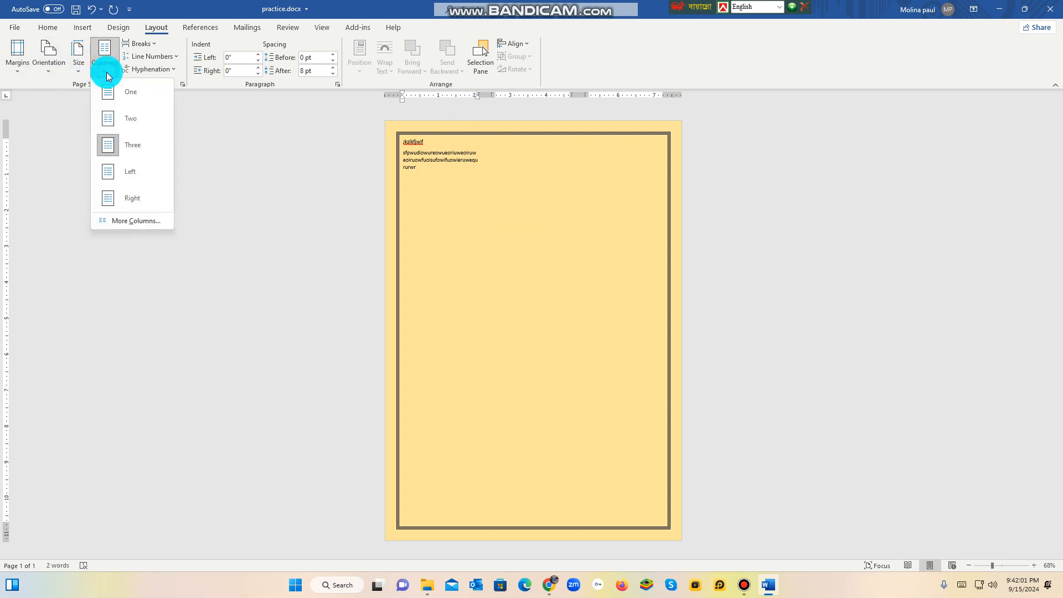
click(107, 221)
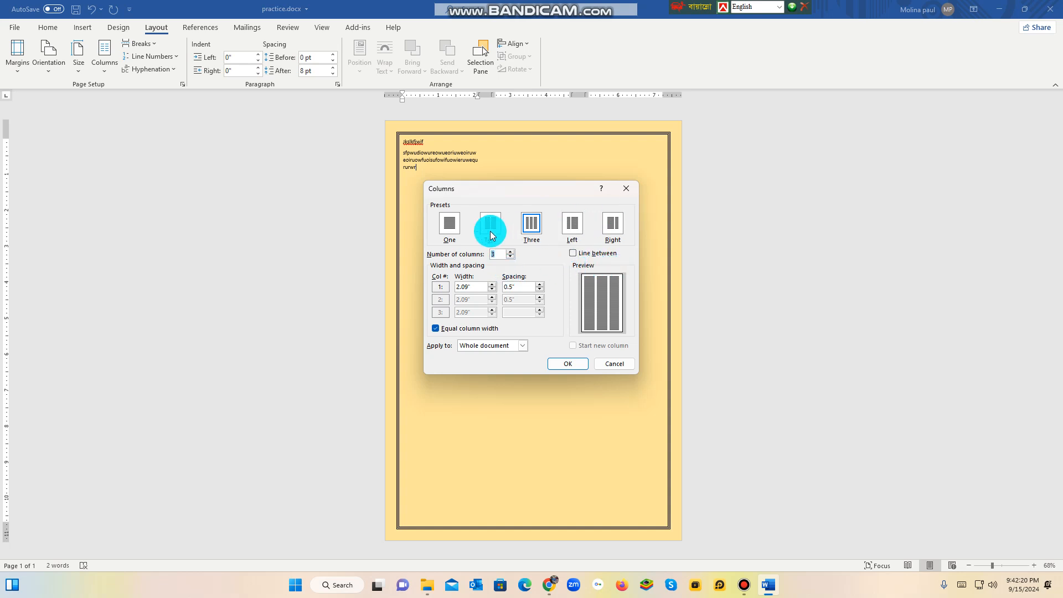
click(575, 254)
click(581, 366)
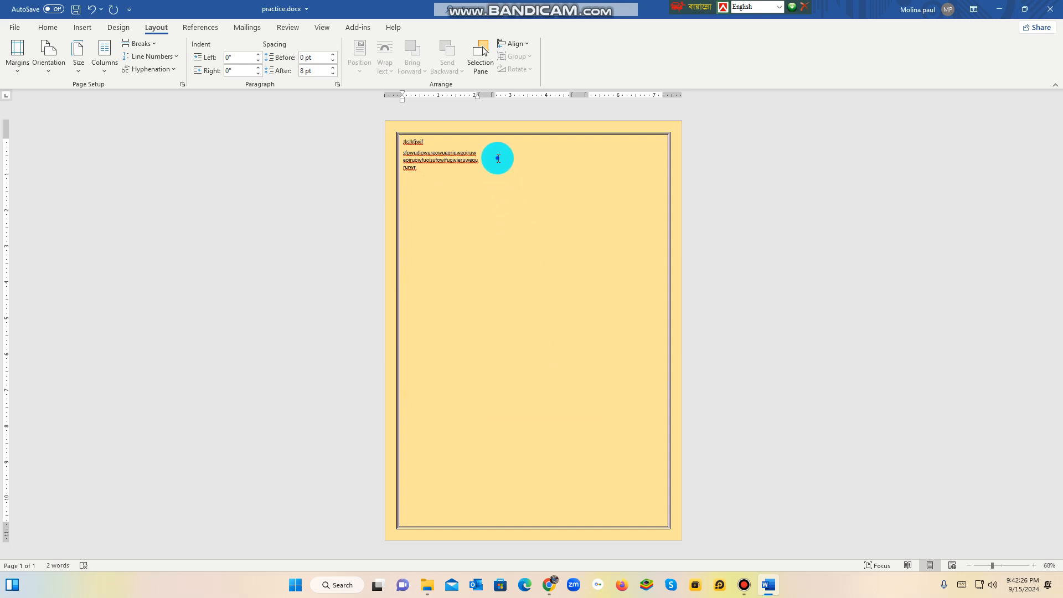
drag(496, 157, 480, 252)
click(447, 166)
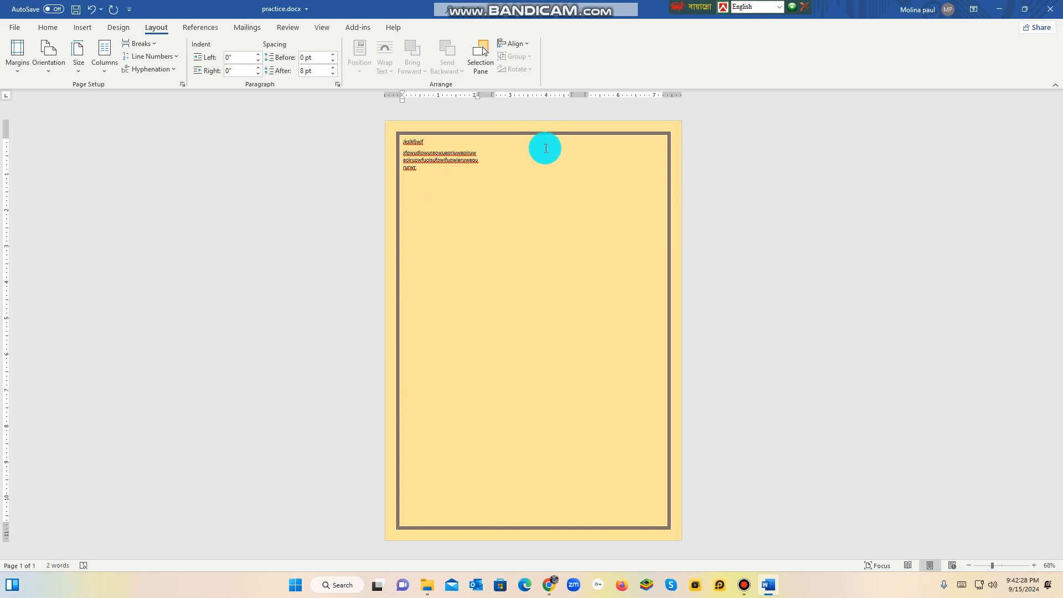